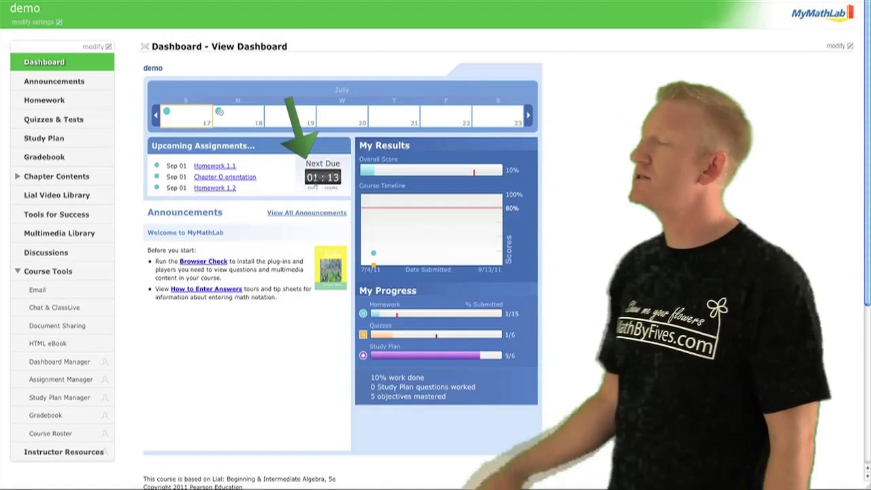
- Open the course announcements and expand the one titled "somethin to say"
mouse_move(218, 112)
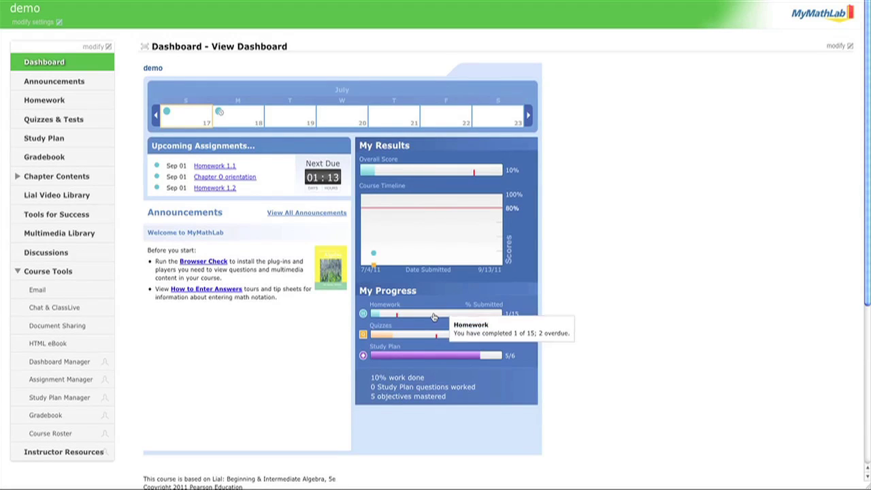
mouse_move(410, 338)
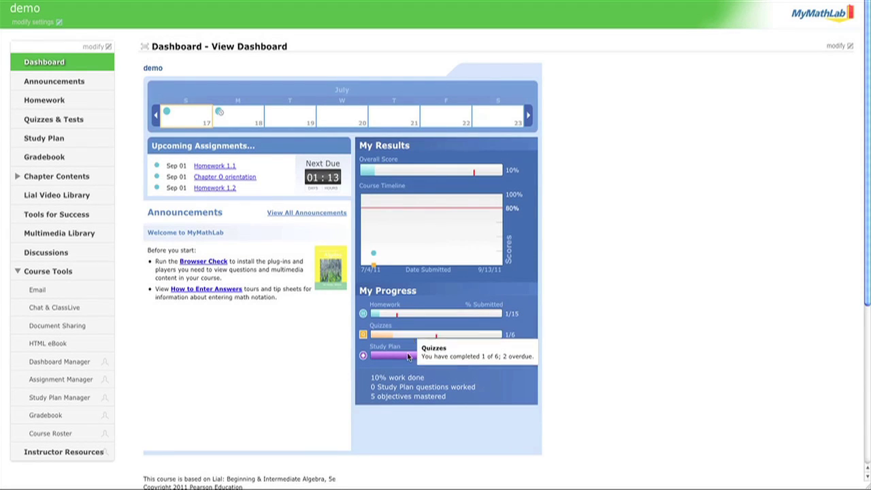
mouse_move(408, 358)
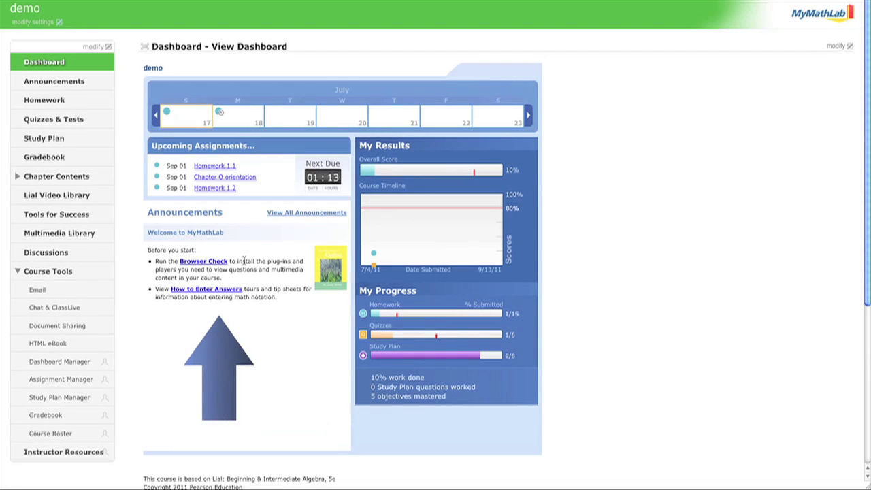
left_click(69, 82)
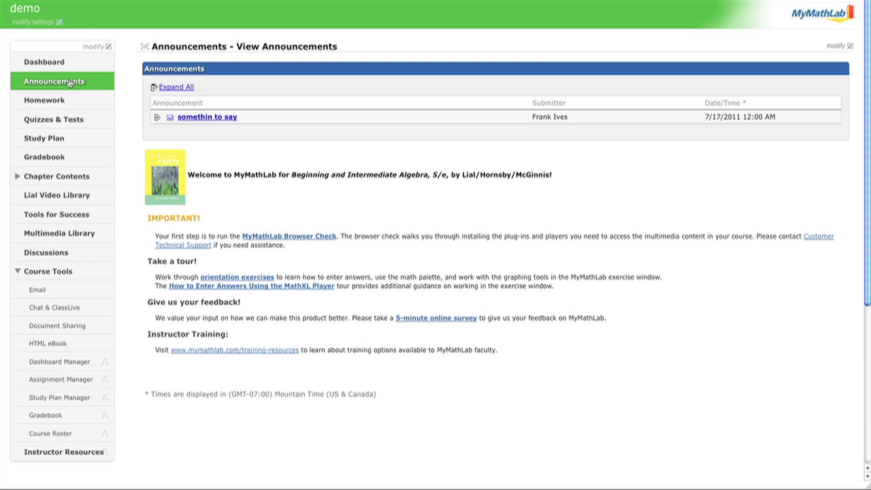
left_click(203, 118)
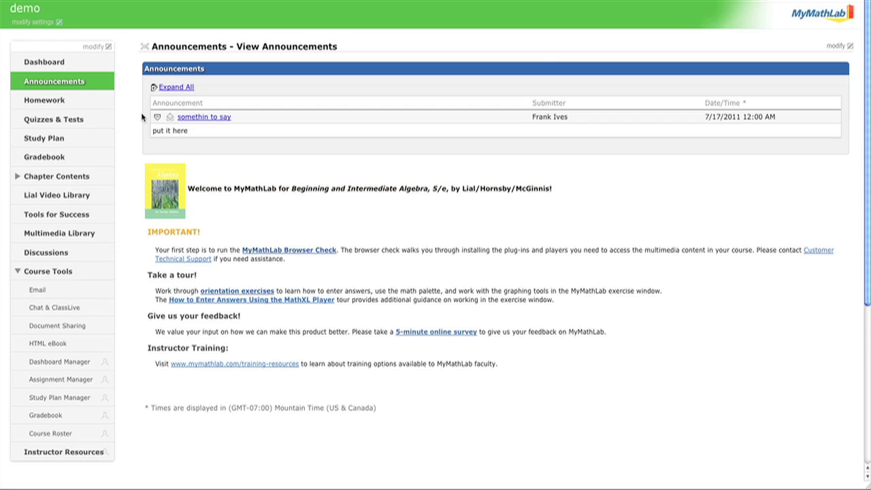
- Open the demo HW assignment from the homework list and start Question 1
left_click(65, 103)
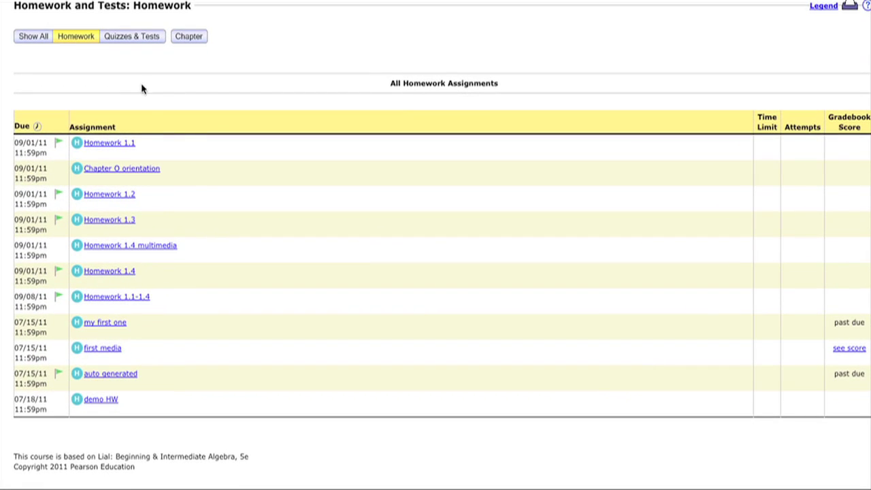
left_click(99, 402)
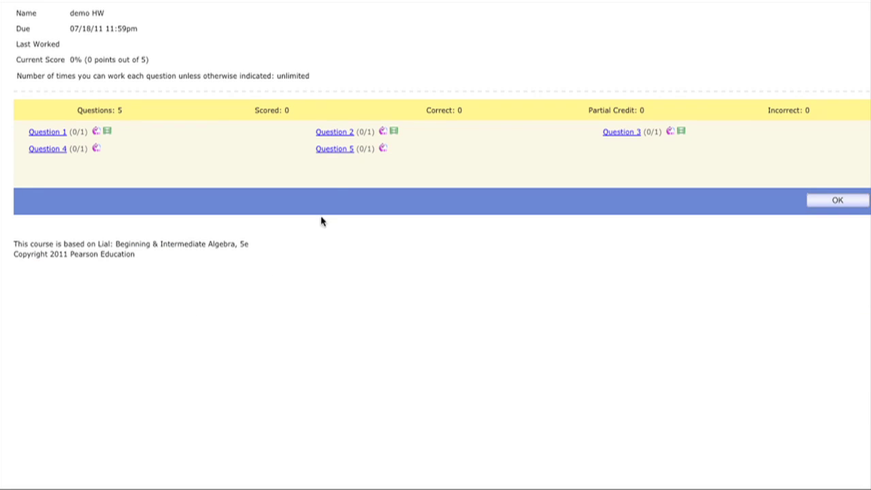
left_click(59, 136)
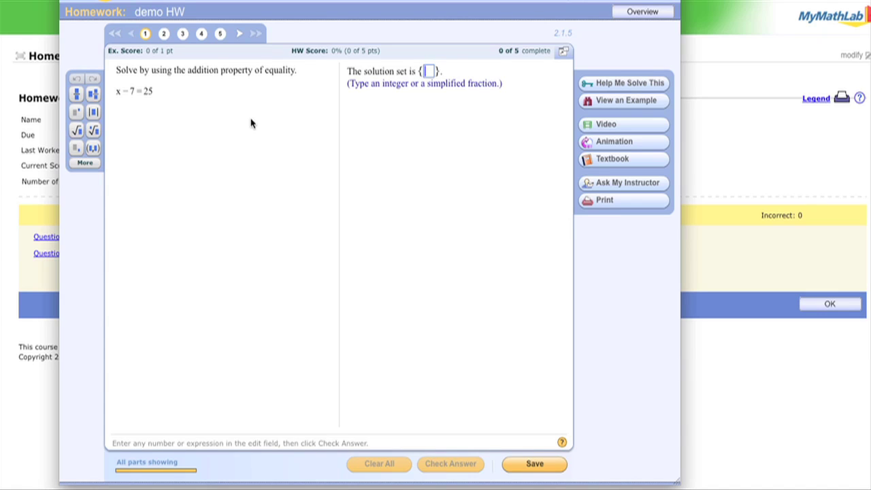
- Enter 30 as the solution to x − 7 = 25, check it, and try saving the question, declining to continue unchecked
type("30")
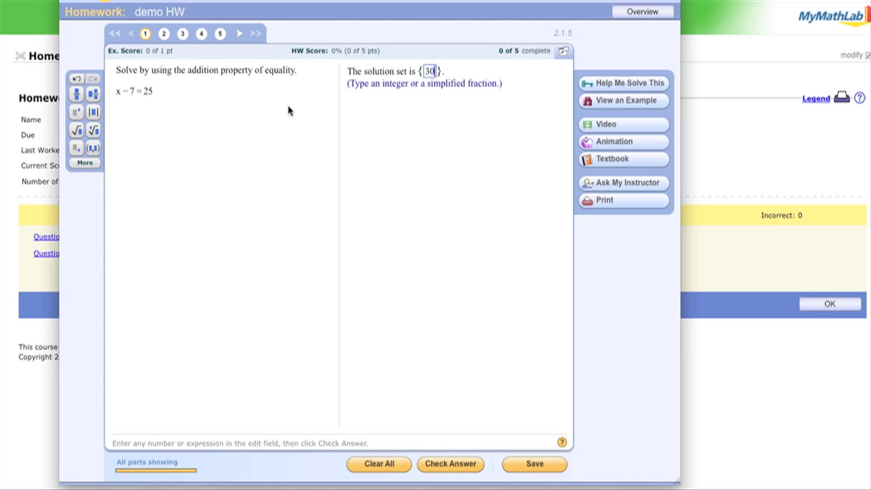
left_click(452, 463)
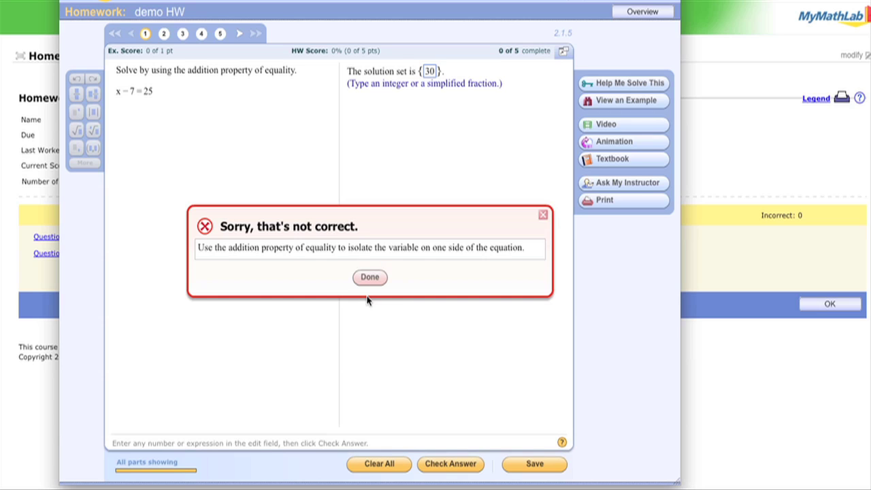
left_click(368, 277)
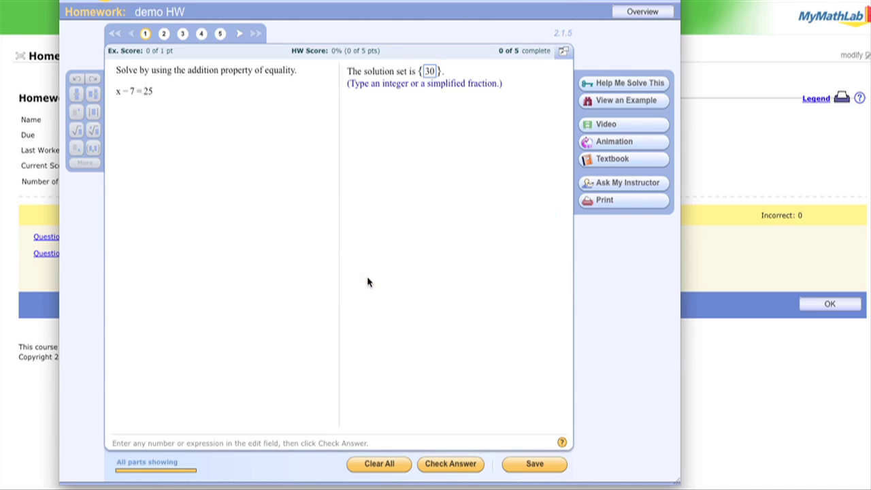
left_click(555, 468)
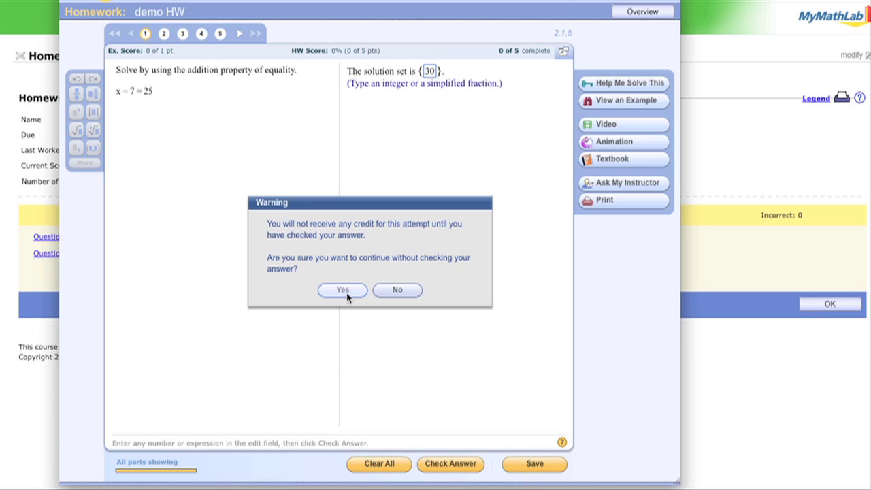
left_click(400, 290)
- Check the answer 30 two more times and dismiss the feedback each time
left_click(444, 470)
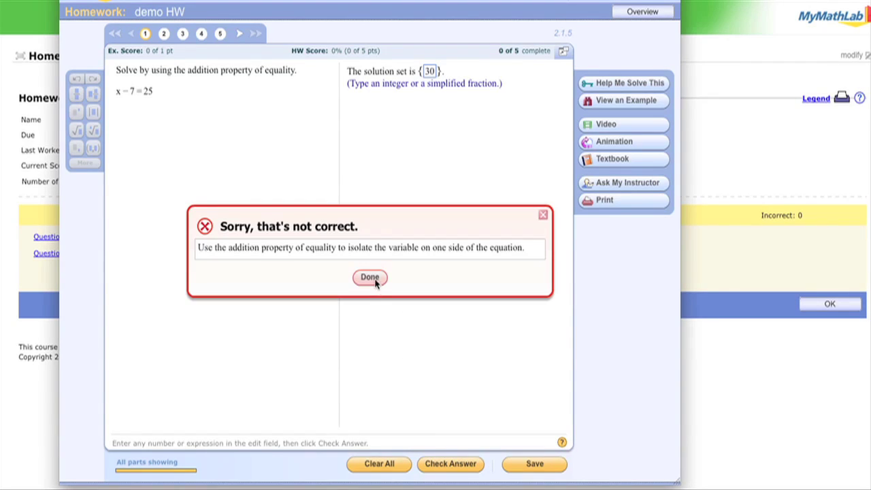
left_click(369, 277)
left_click(450, 466)
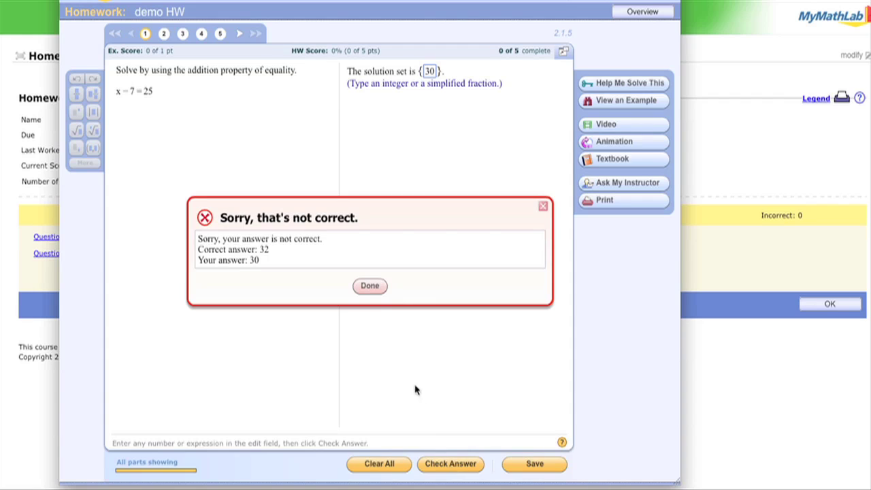
left_click(371, 285)
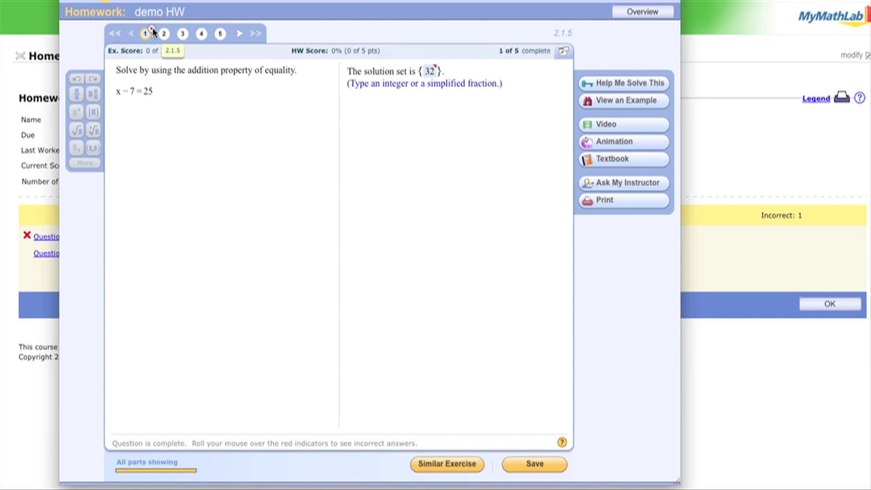
- Load a similar exercise for Question 1 and open Help Me Solve This for it
left_click(448, 465)
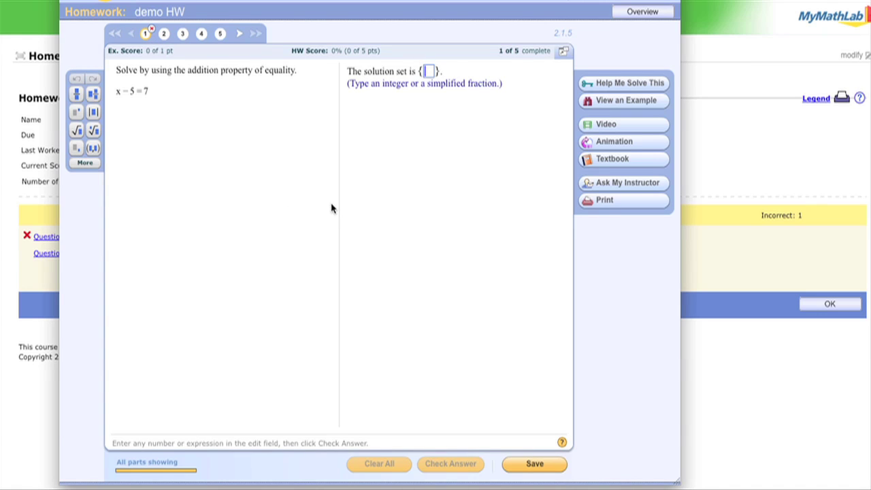
left_click(622, 85)
left_click(622, 84)
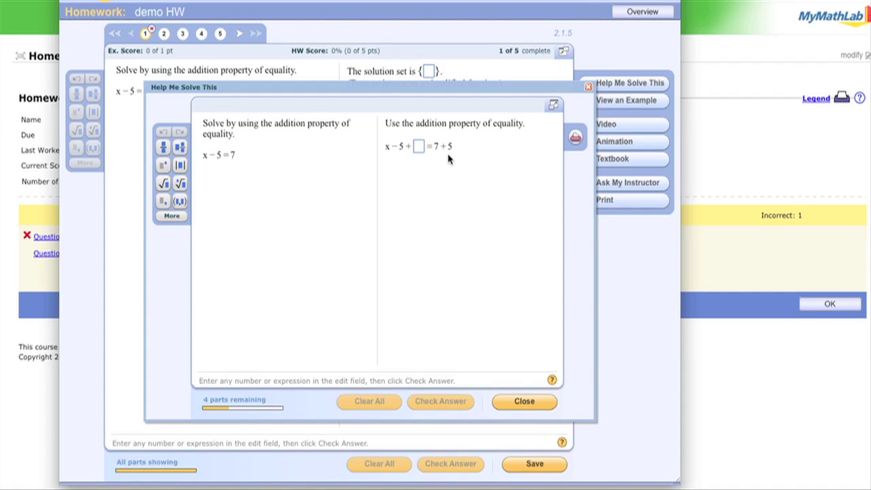
- Fill in 5 for the first part of the guided solution, check it, and close the guided help
type("5")
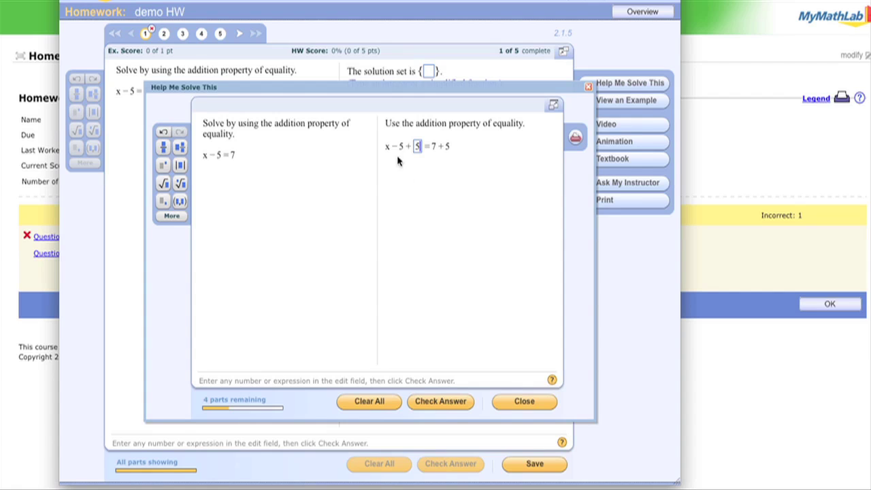
left_click(417, 147)
left_click(463, 403)
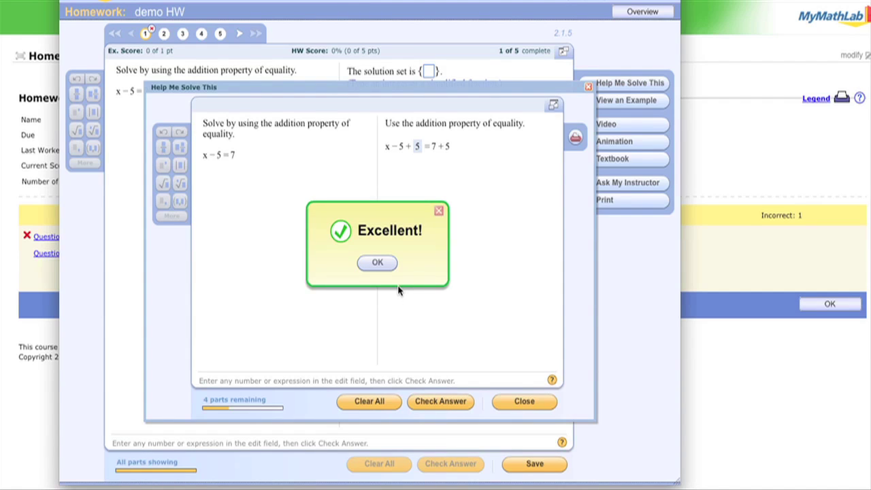
left_click(387, 267)
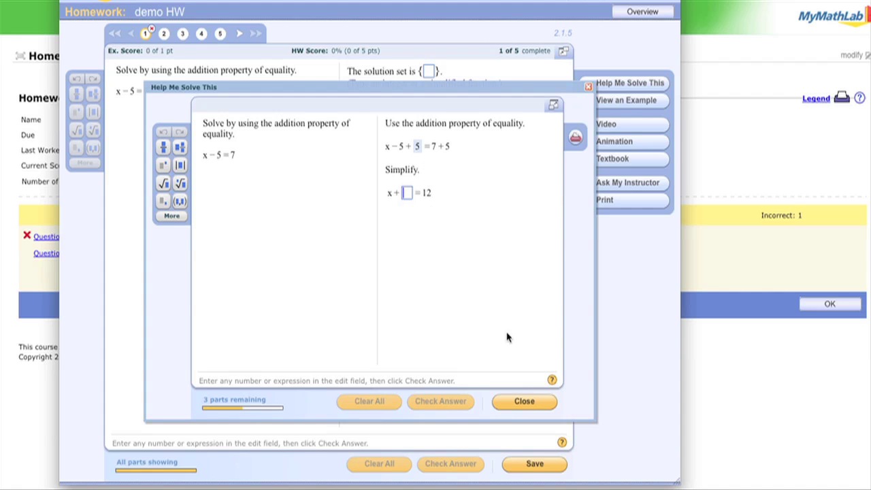
left_click(523, 402)
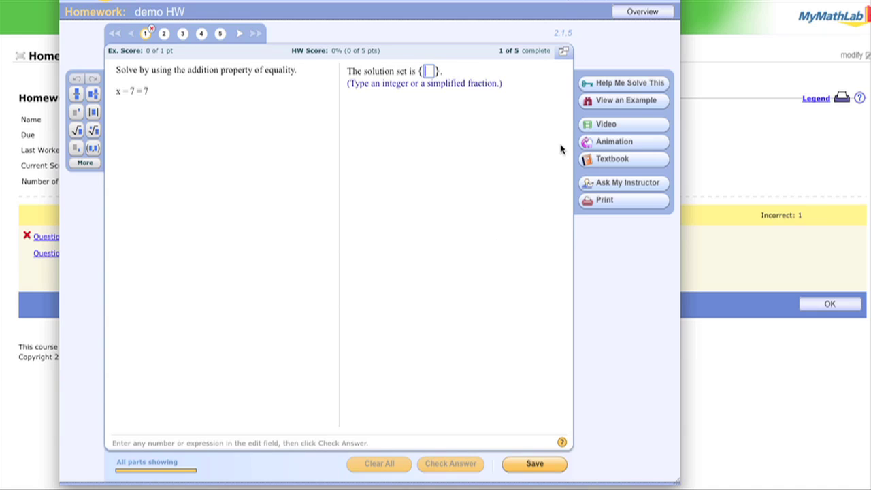
- View a worked example for the exercise, advance it by three parts, and close it
left_click(611, 102)
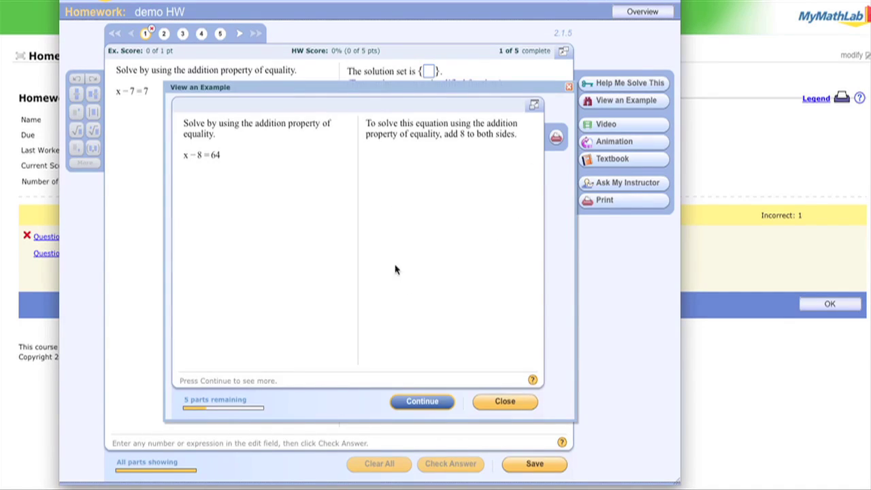
left_click(427, 403)
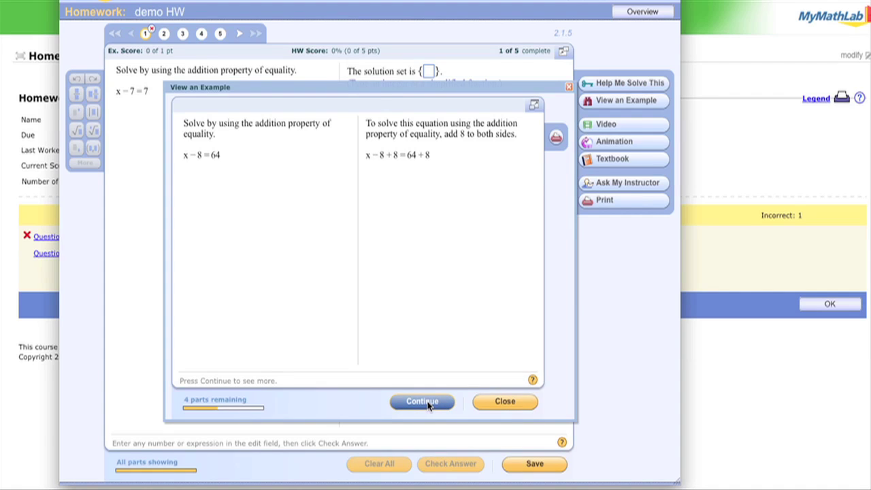
left_click(429, 405)
left_click(429, 404)
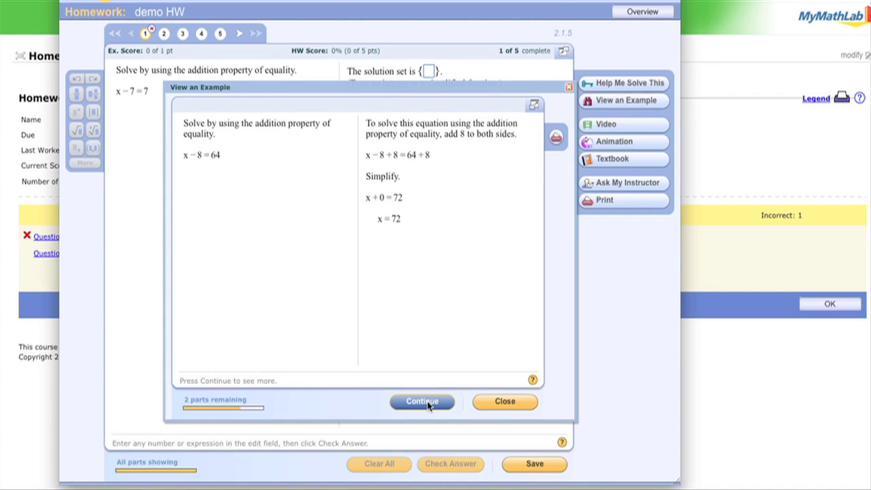
left_click(504, 403)
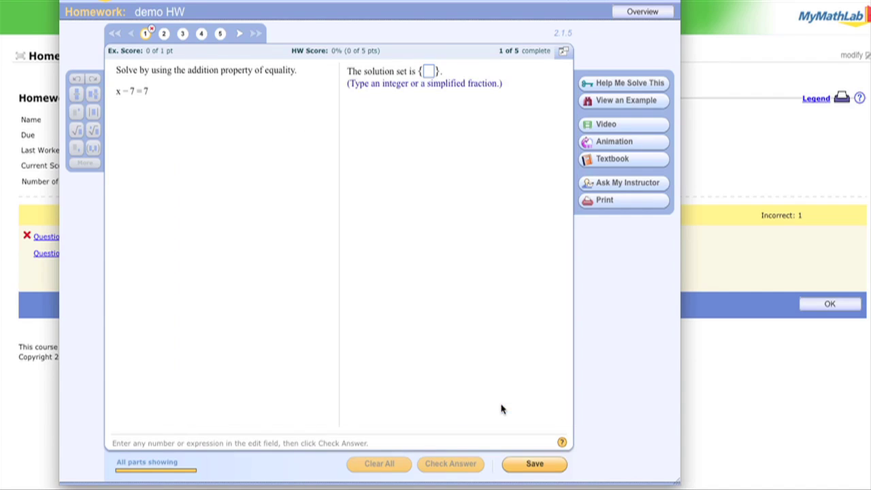
- Open the exercise's video and animation, check the n and 52 tiles as the animation's equation, and close it
left_click(619, 129)
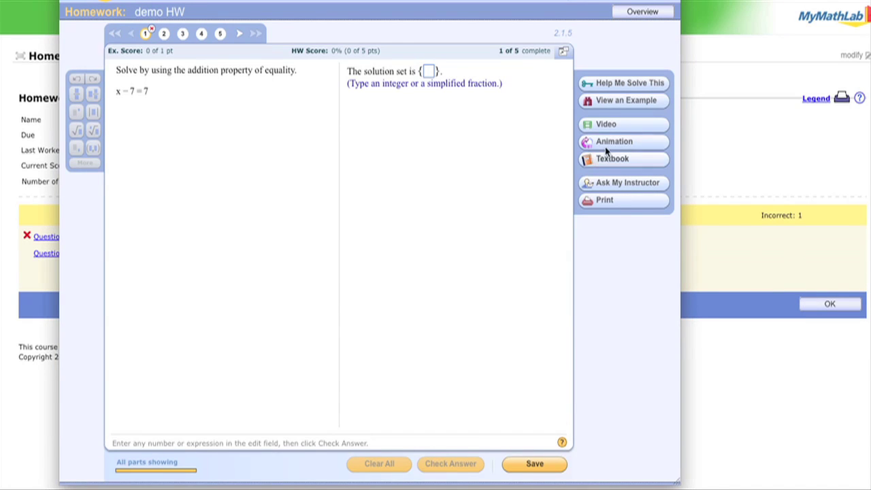
left_click(605, 143)
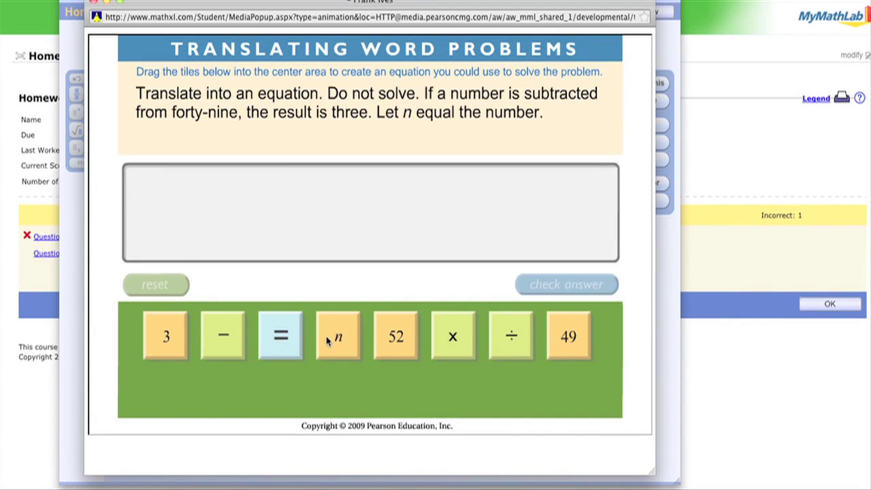
left_click_drag(340, 337, 358, 206)
left_click_drag(396, 337, 400, 213)
left_click(550, 285)
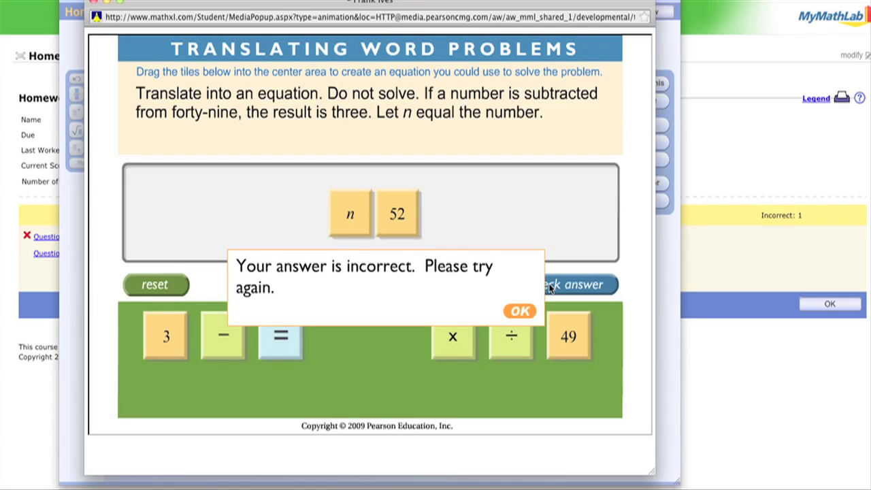
left_click(520, 311)
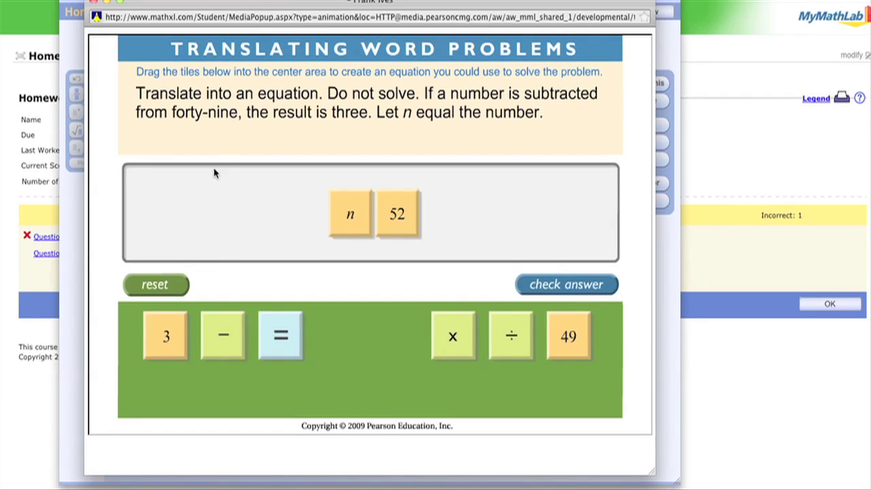
left_click(94, 3)
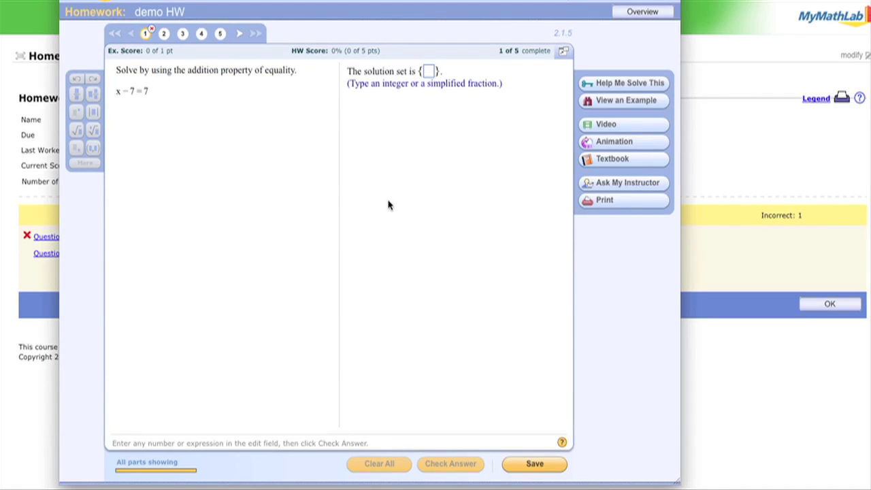
- Open the exercise's textbook page, look through section 2.1 on the addition property of equality, and close the textbook
left_click(613, 160)
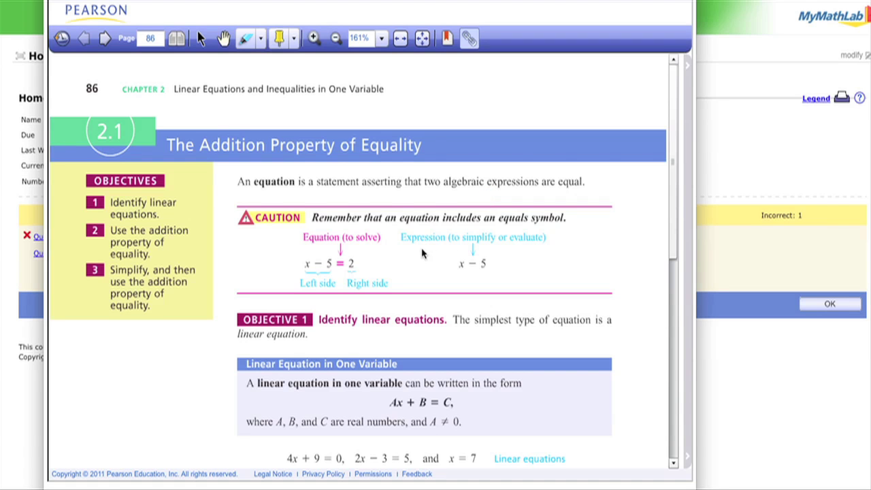
scroll(384, 263, "down", 3)
scroll(385, 263, "down", 5)
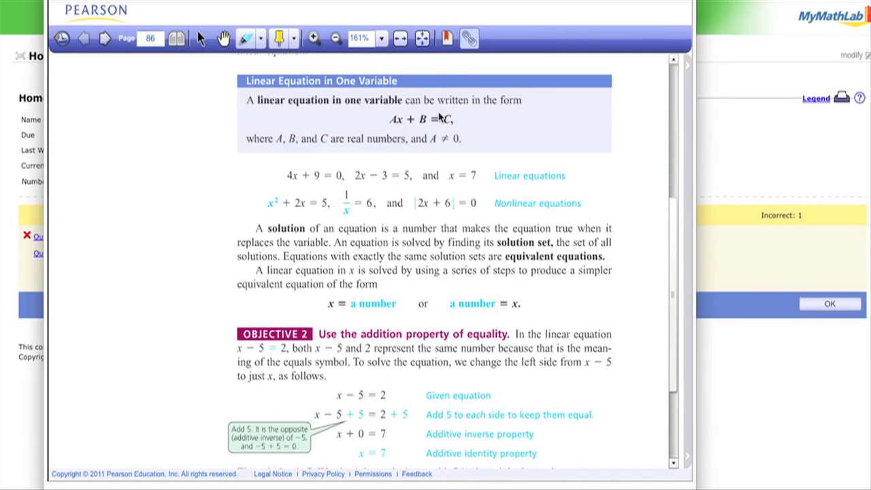
scroll(272, 119, "up", 5)
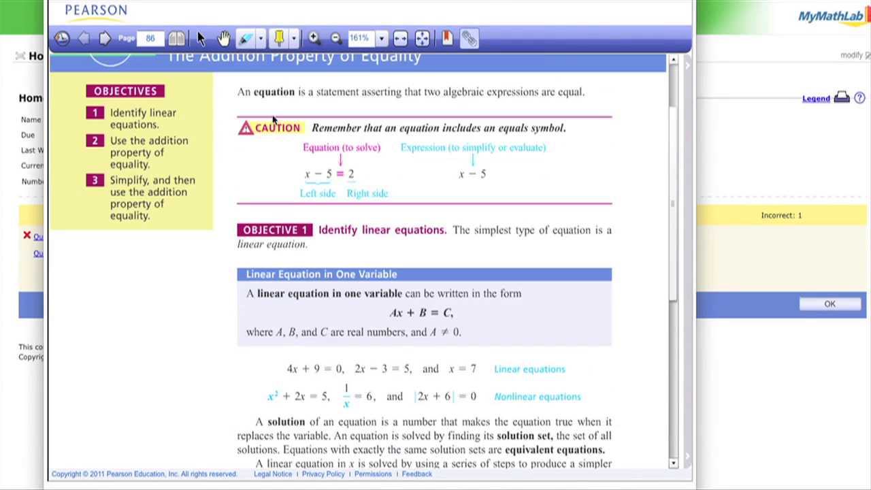
key("ctrl+w")
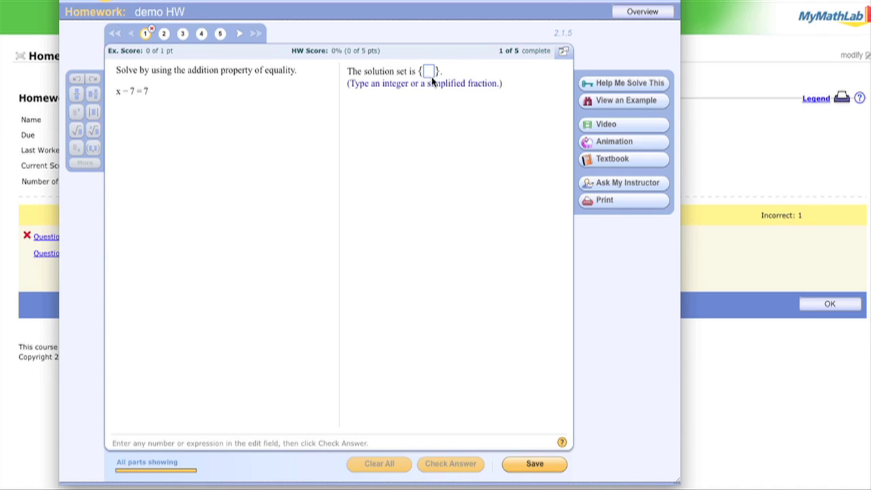
- Leave the exercise window without saving and reopen Question 1 from the homework overview
left_click(64, 25)
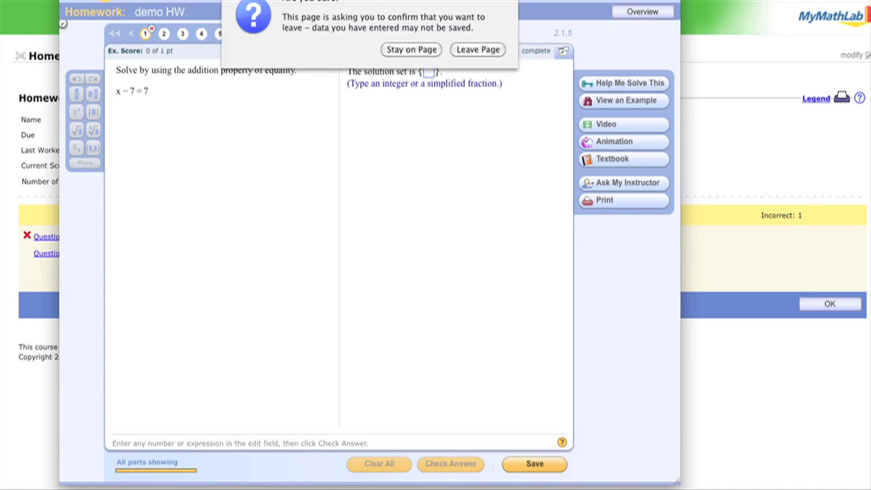
left_click(479, 52)
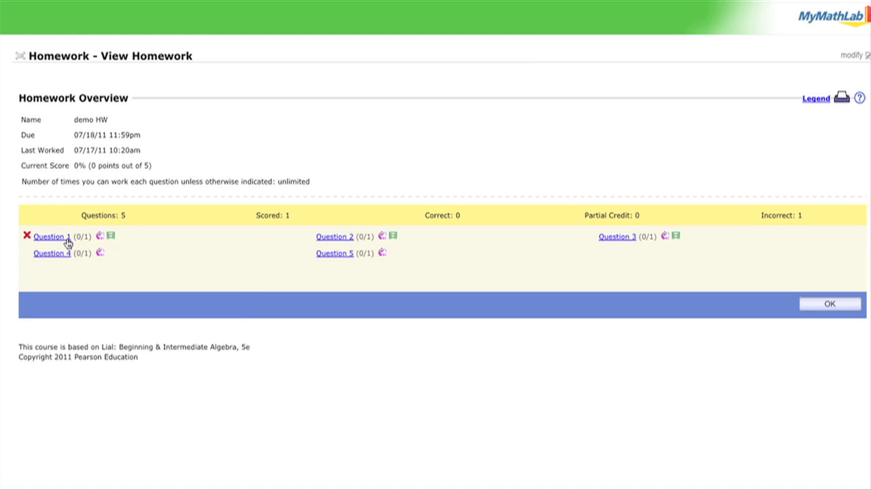
left_click(53, 237)
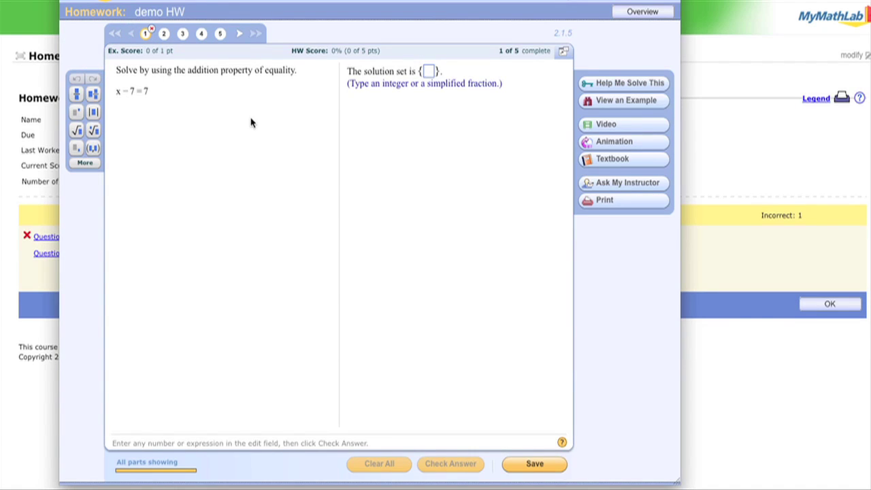
- Answer x − 7 = 7 with 14, check the answer, and leave the homework exercise window
type("14")
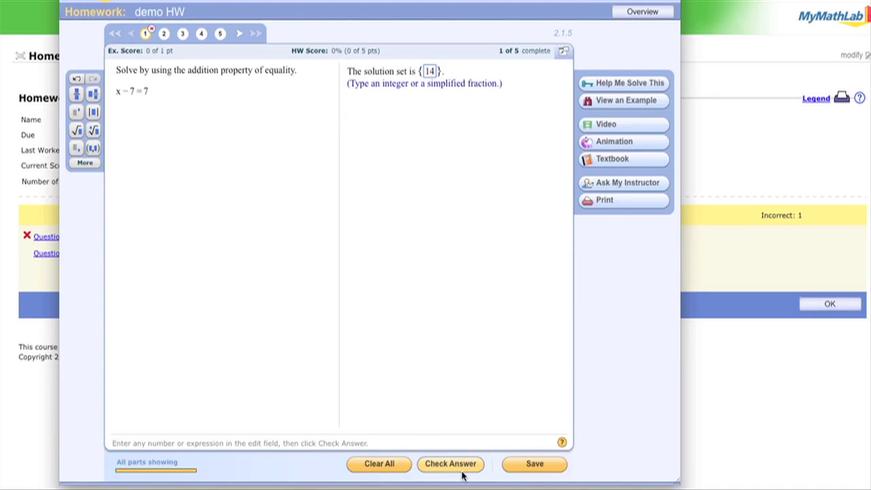
left_click(463, 466)
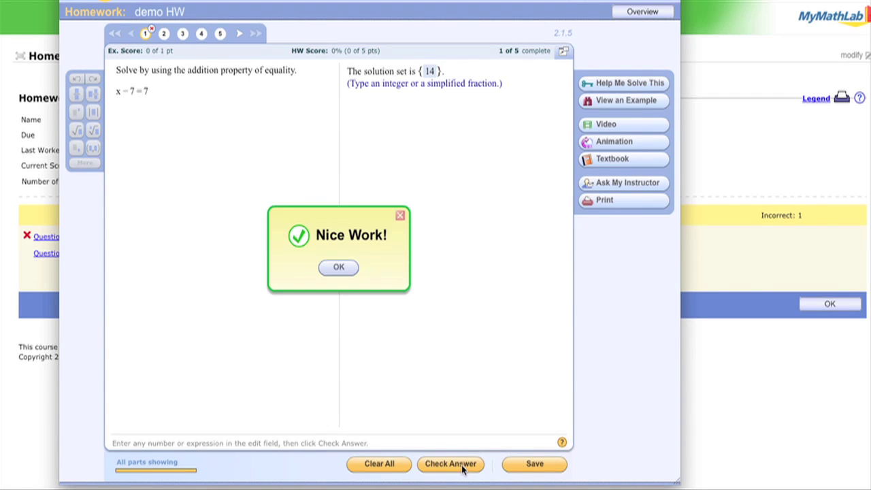
left_click(338, 267)
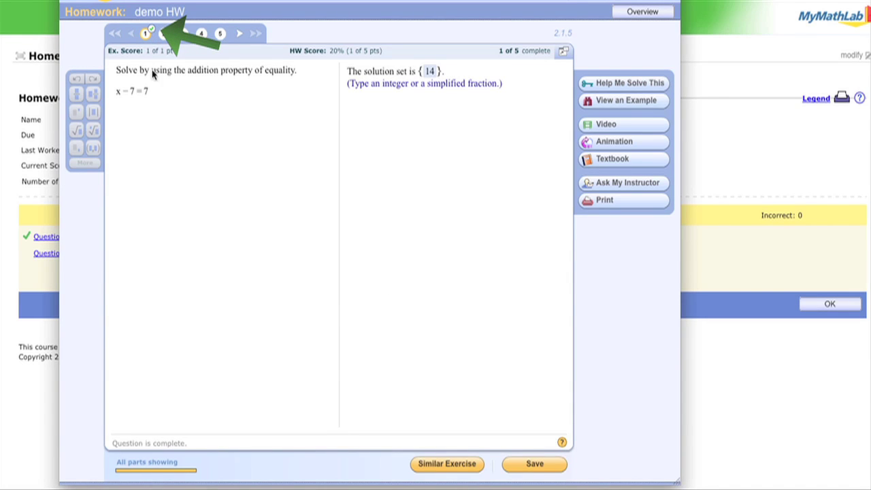
left_click(164, 32)
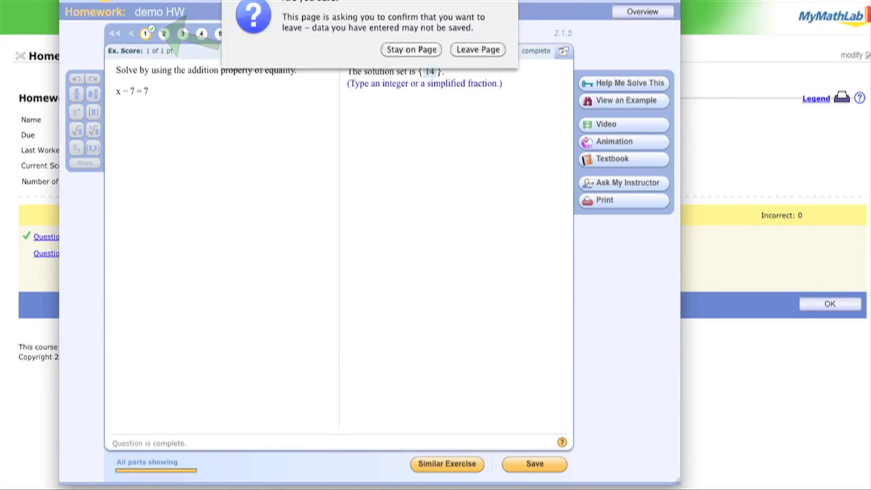
left_click(474, 50)
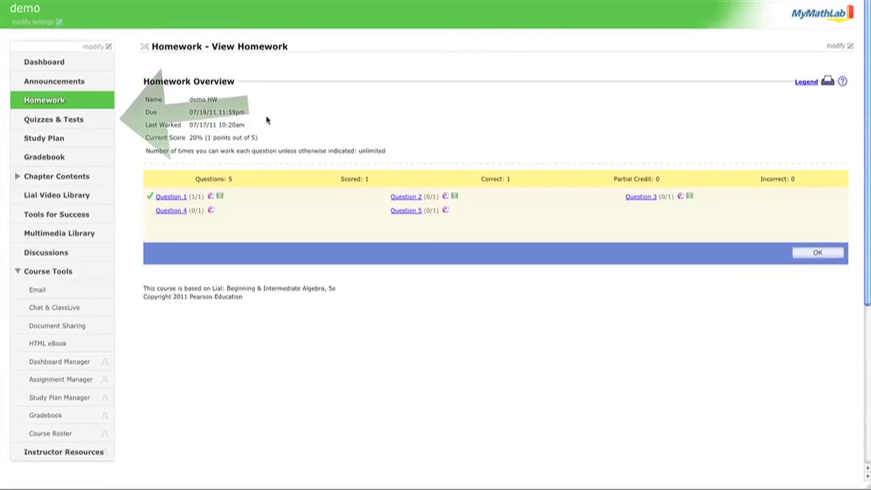
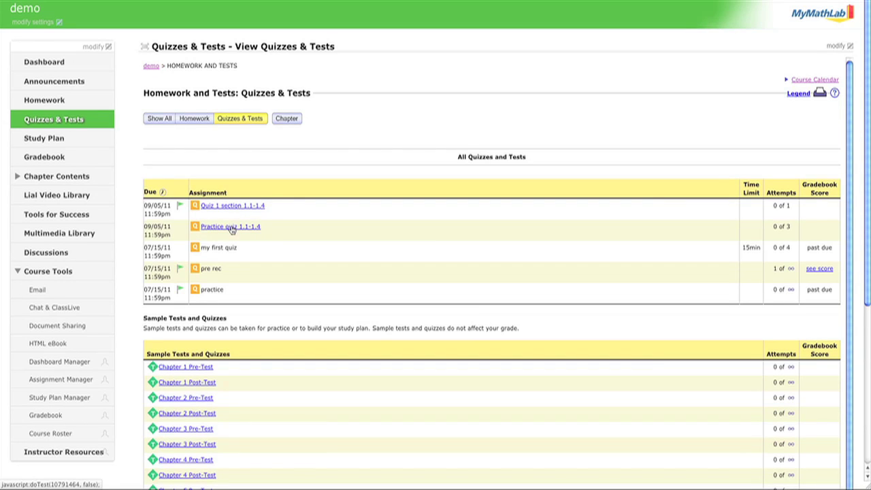
- Start Practice quiz 1.1-1.4 and go through its questions as far as question 4
left_click(230, 230)
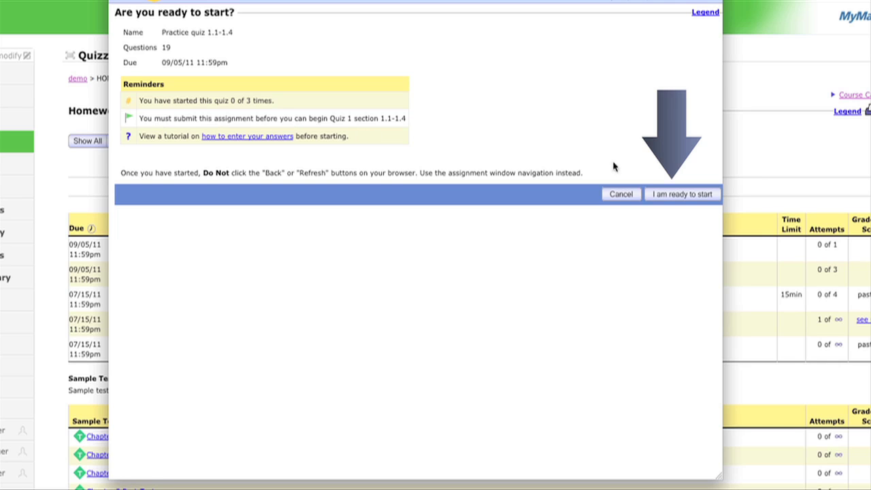
left_click(669, 195)
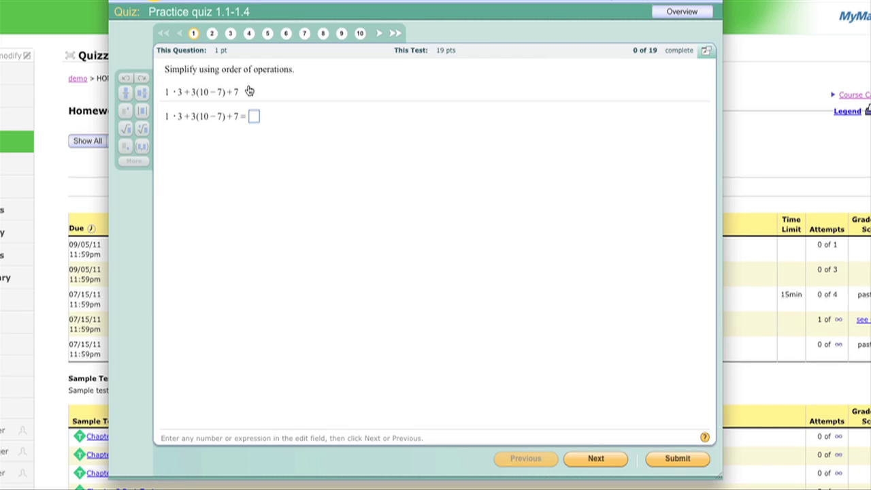
left_click(213, 35)
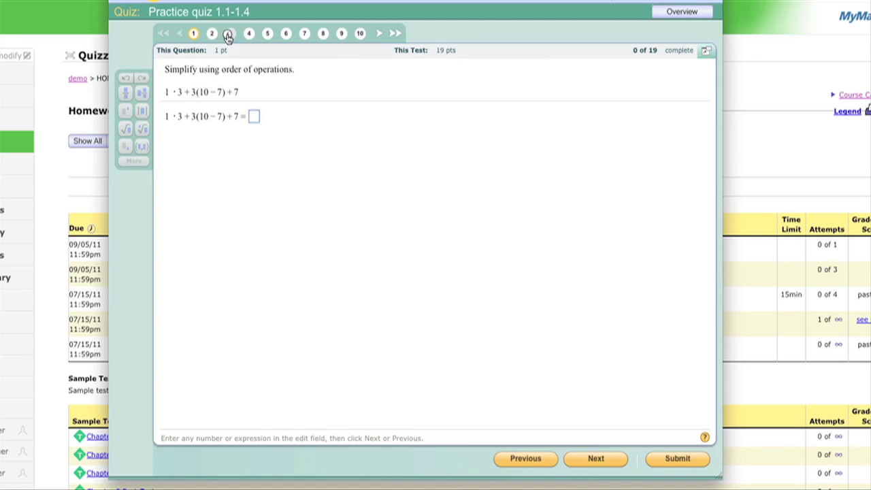
left_click(230, 35)
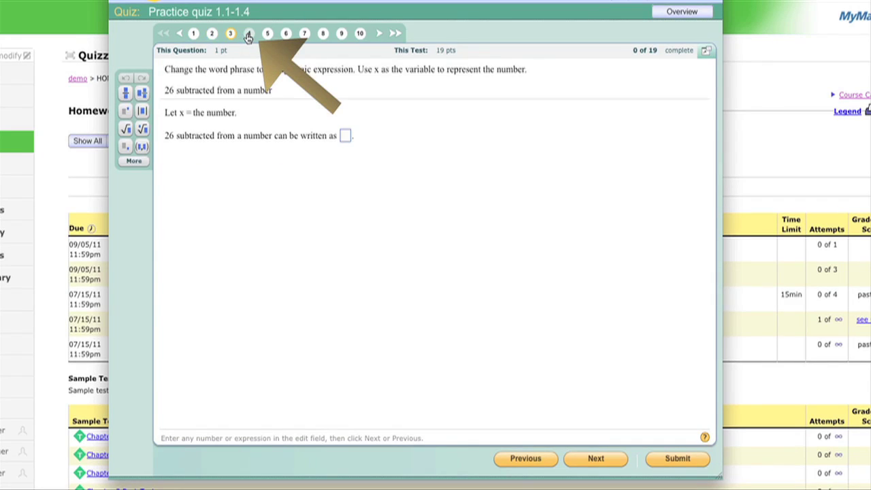
left_click(247, 34)
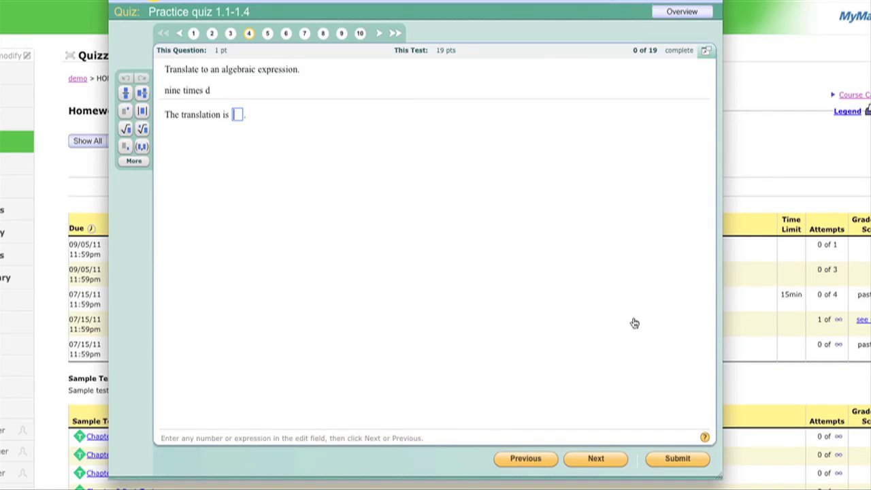
- Fill in 5 for question 4 and h for questions 3 and 2, and submit the quiz with the other questions unanswered
type("5")
left_click(525, 460)
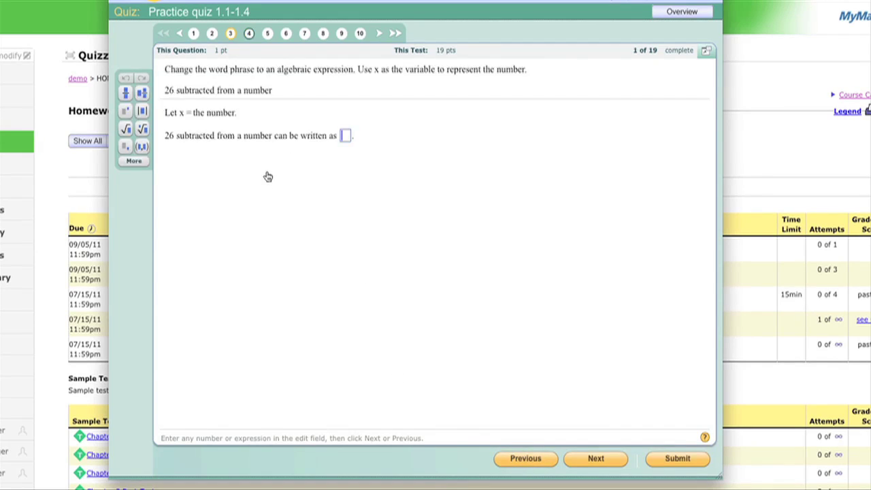
type("h")
left_click(507, 460)
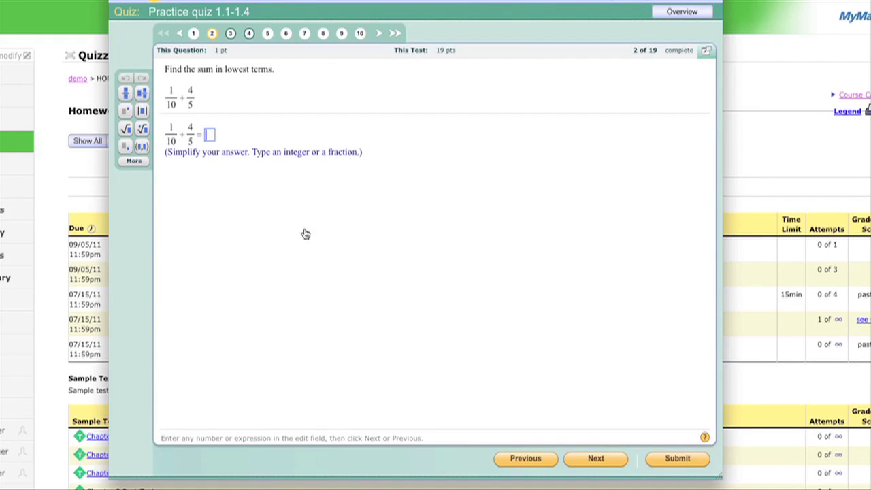
type("h")
left_click(666, 460)
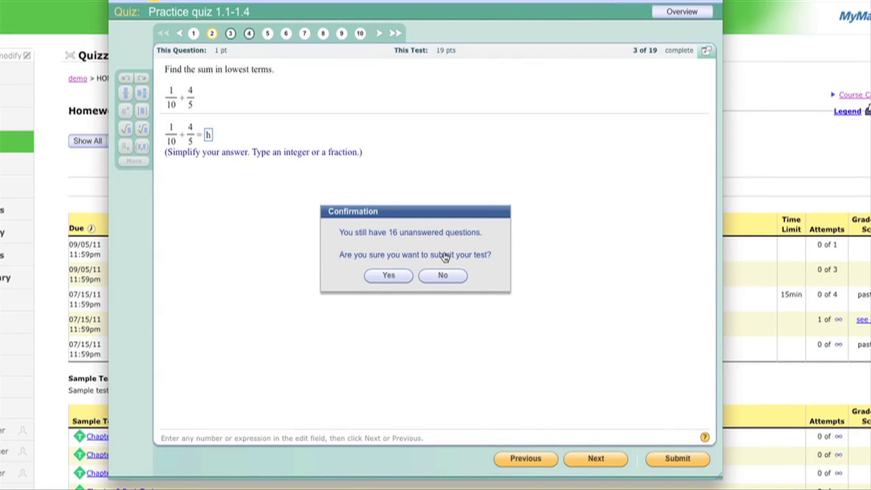
left_click(388, 276)
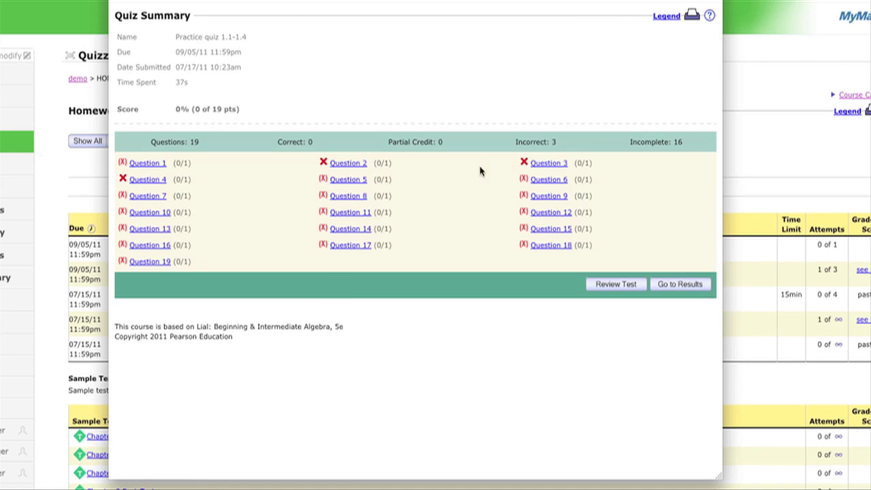
- Review questions 4 and 5 of the submitted quiz, close the review, and stay logged in to the course
left_click(139, 182)
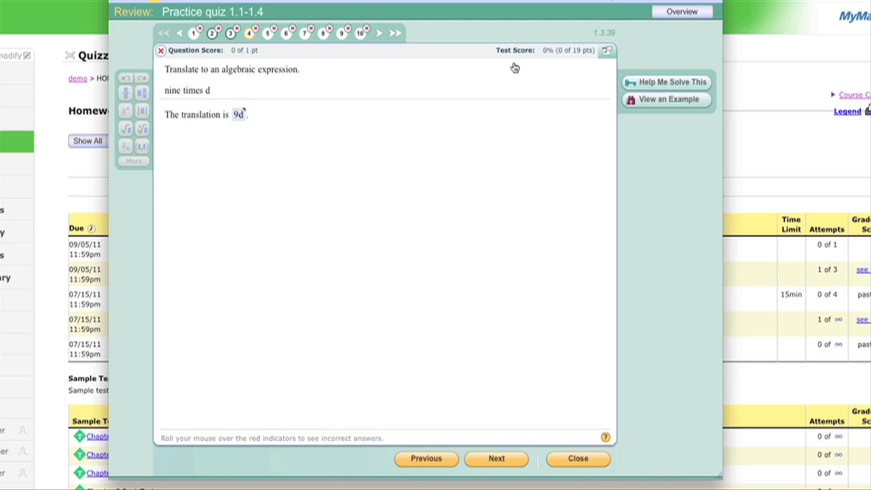
mouse_move(244, 121)
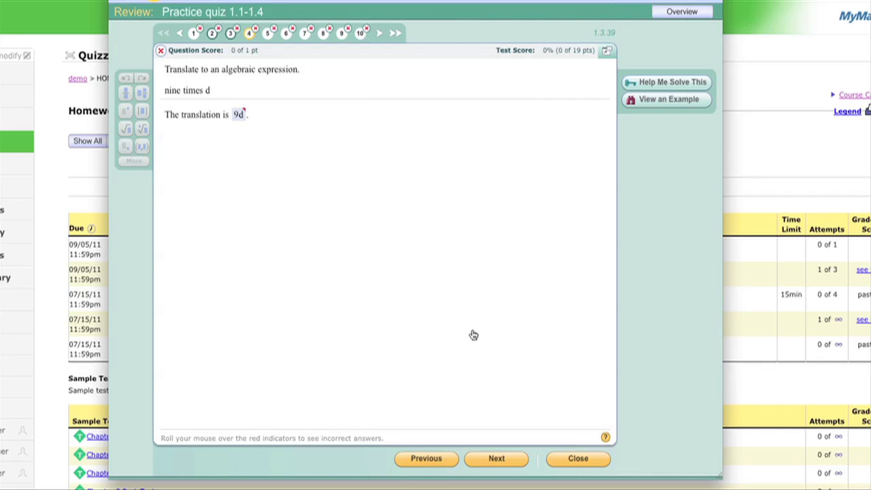
left_click(490, 460)
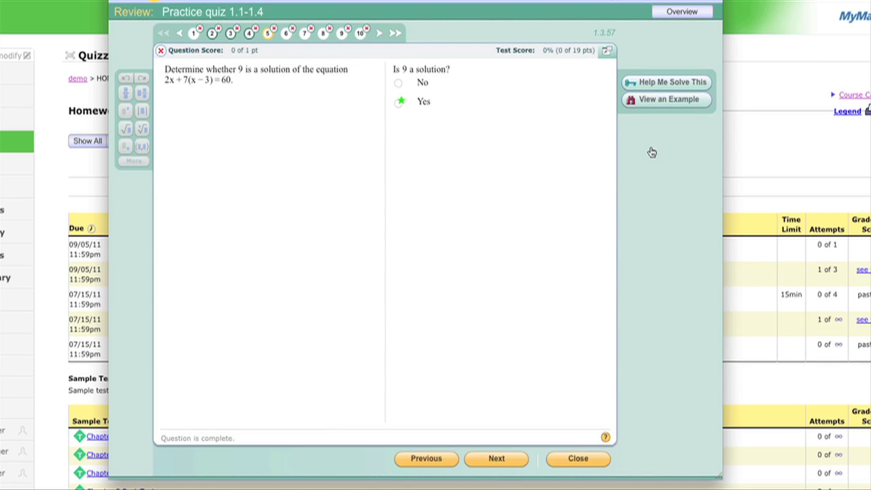
left_click(562, 460)
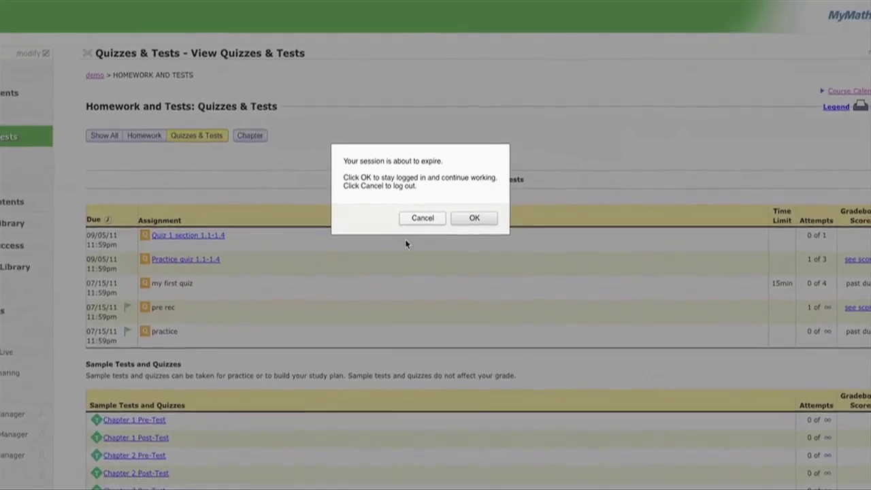
left_click(477, 207)
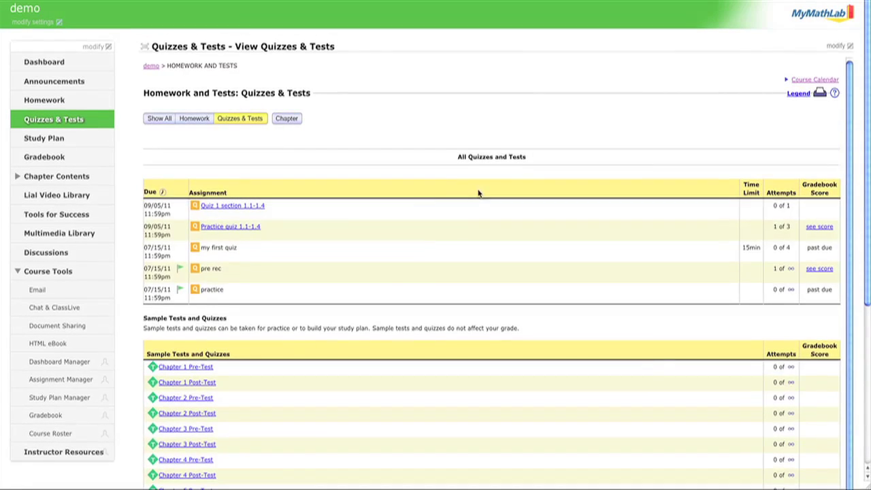
- View the study plan, check the study marker for Chapter 1, and expand the sections of The Real Number System
left_click(60, 139)
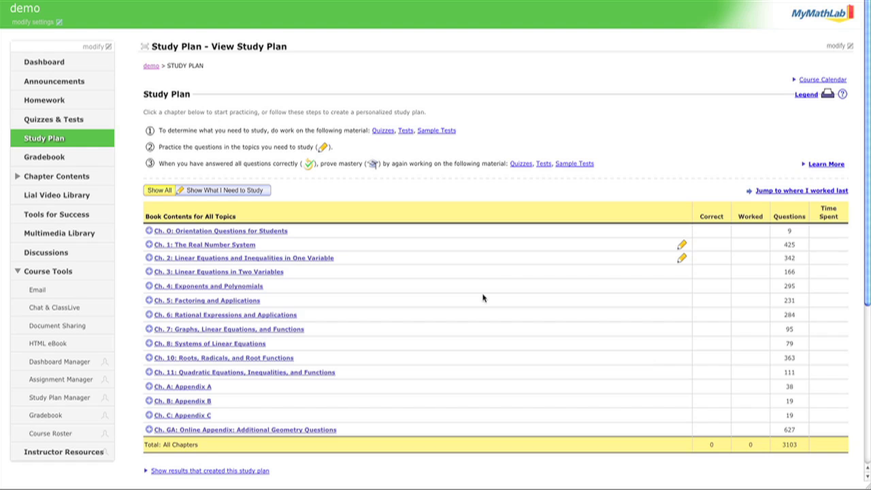
mouse_move(683, 247)
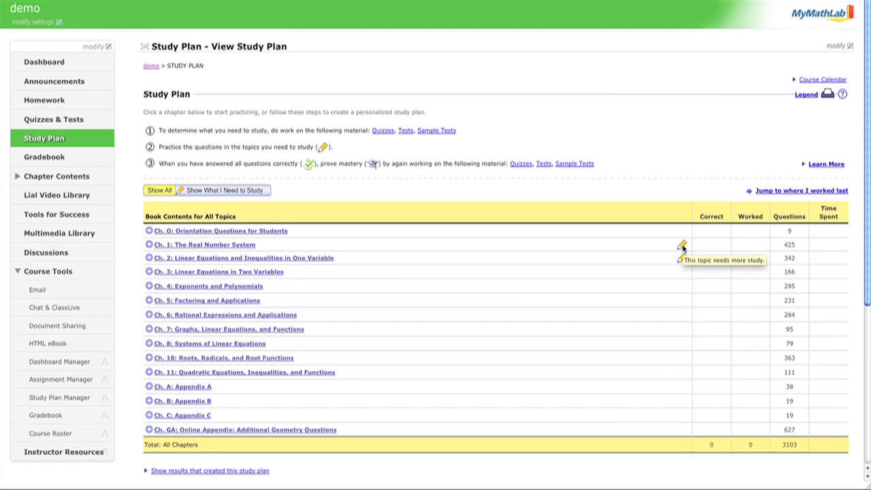
left_click(251, 245)
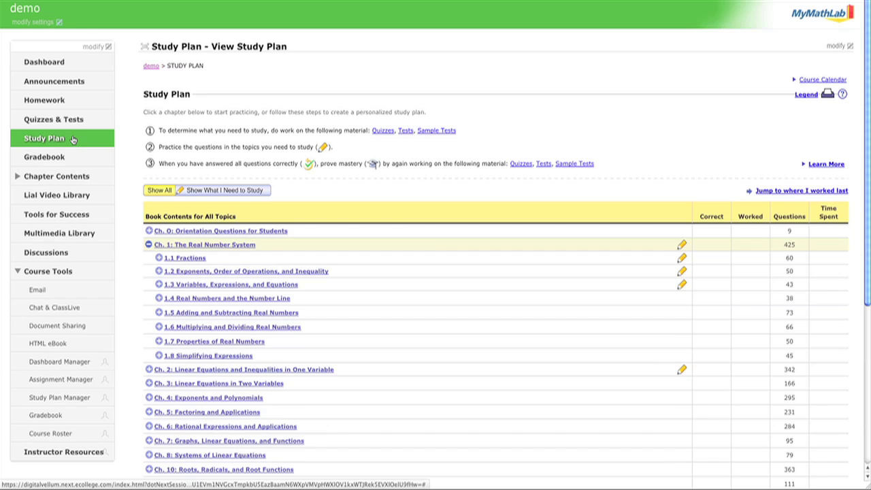
- View the gradebook results and the overall score with the homework and quiz progress bars
left_click(67, 157)
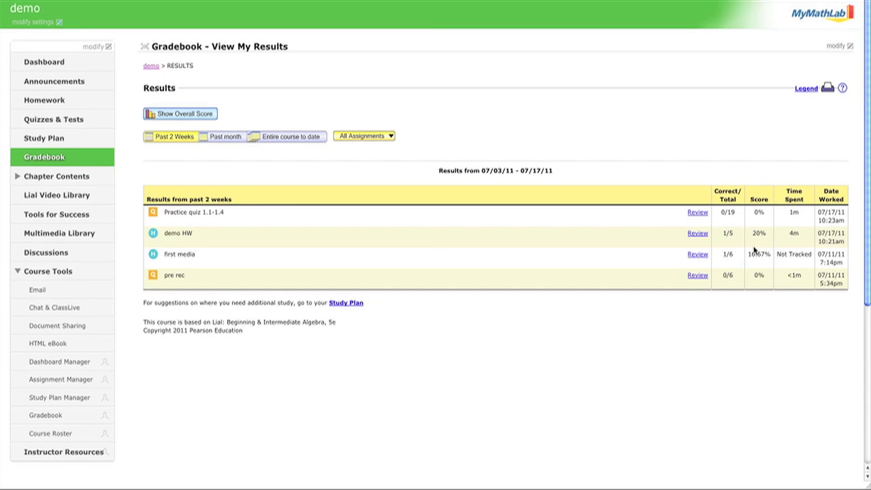
left_click(183, 114)
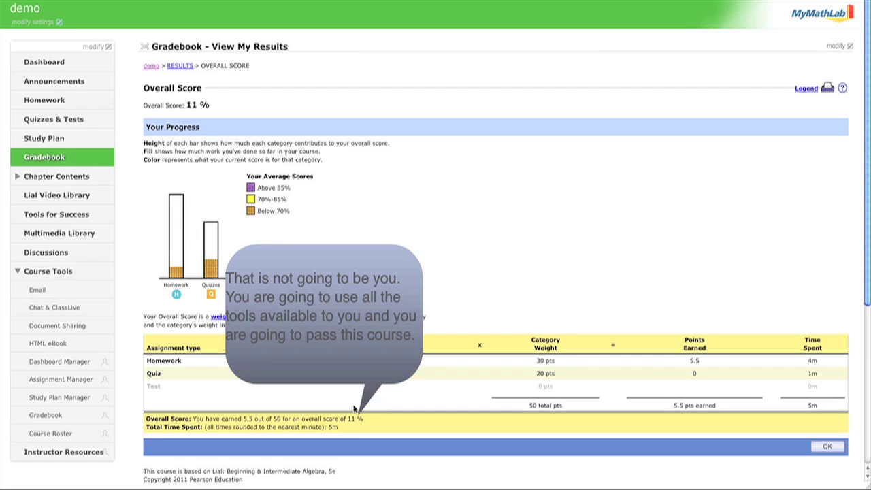
mouse_move(212, 257)
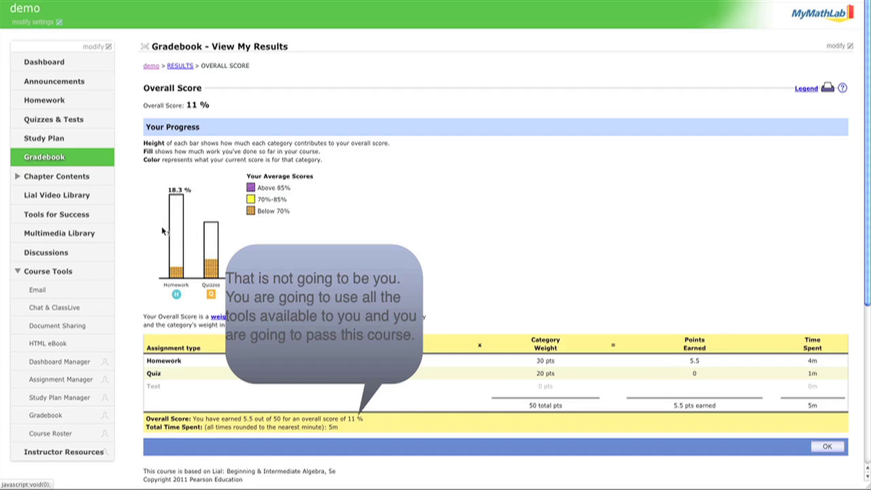
- Browse the chapter contents to Section 3.2, Graphing Linear Equations in Two Variables, in Chapter 3
left_click(84, 177)
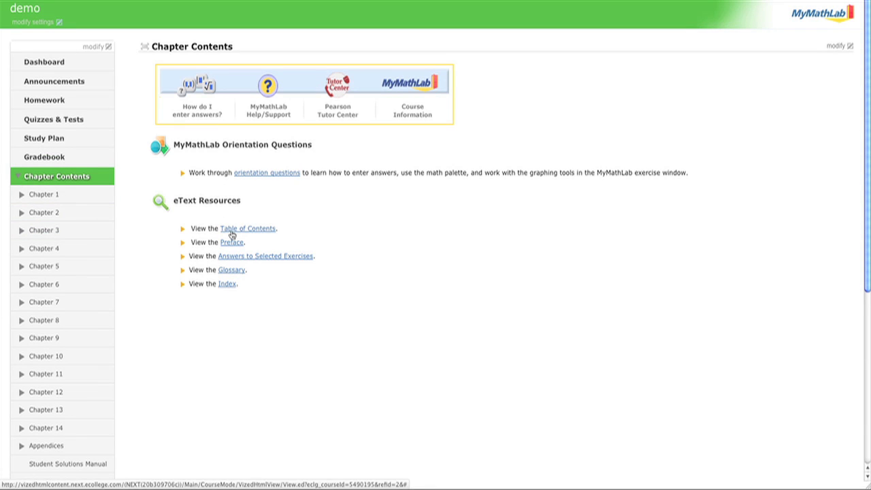
left_click(44, 233)
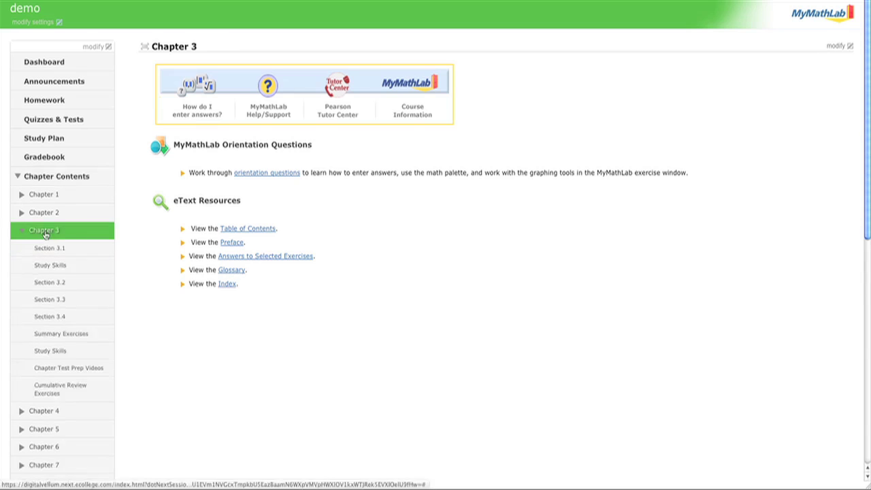
left_click(54, 281)
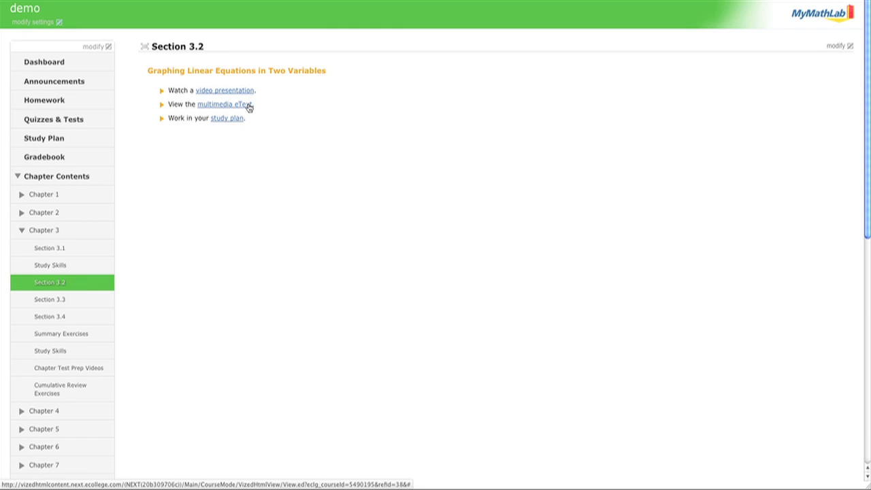
- Collapse the Chapter Contents and Course Tools groups and return to the course dashboard
left_click(17, 177)
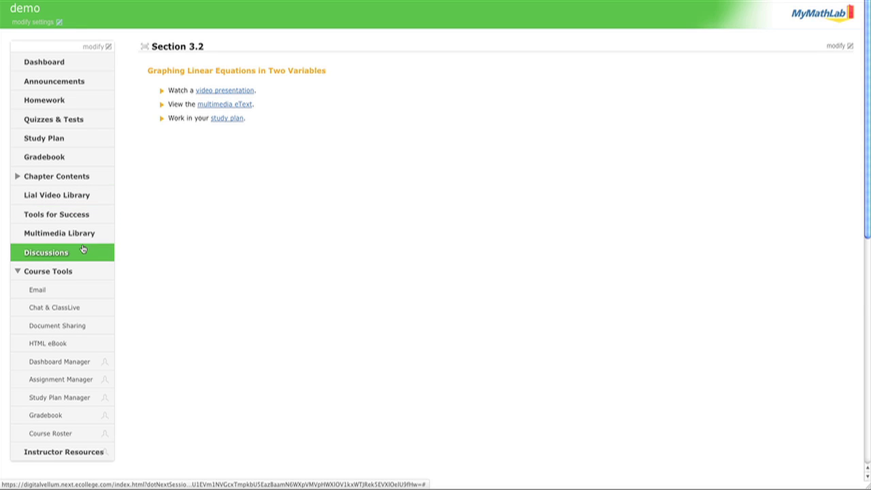
left_click(23, 270)
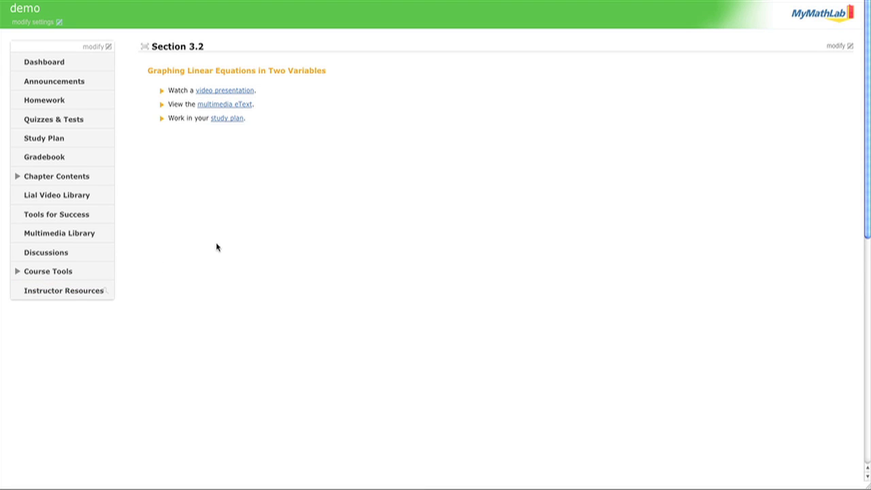
left_click(50, 66)
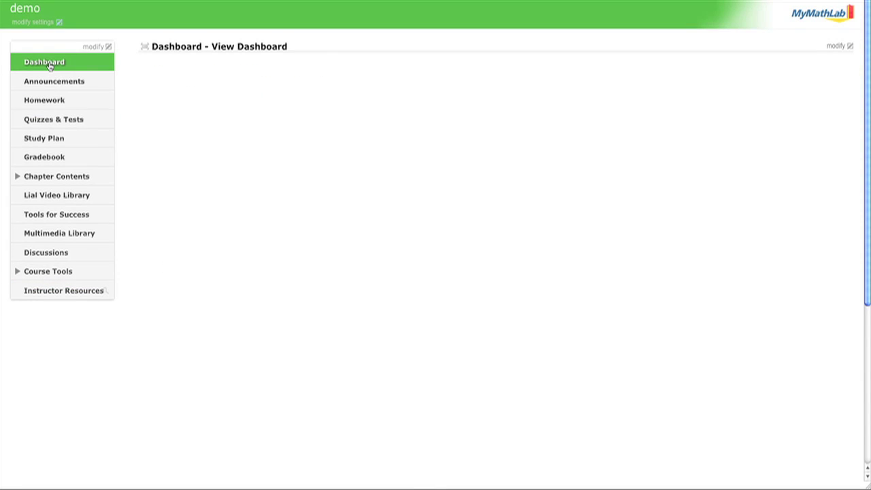